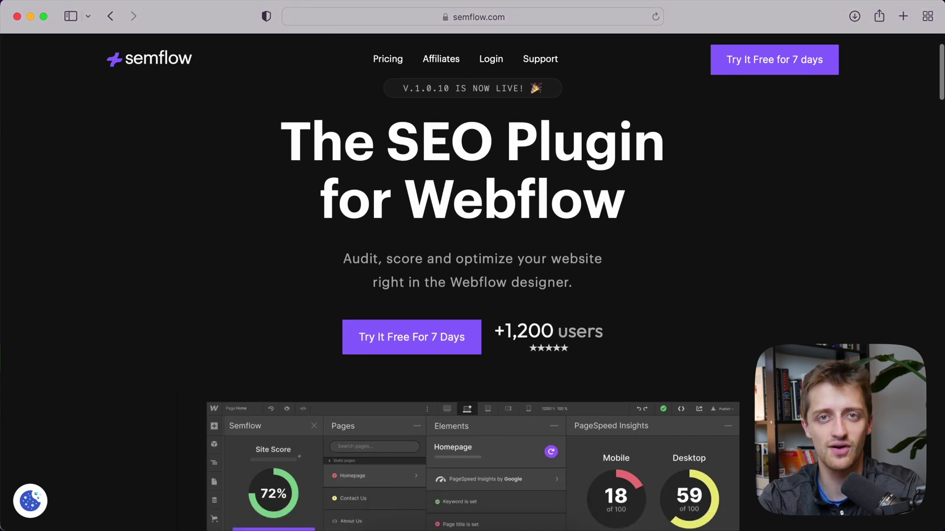
Scroll the Semflow site and start the 7-day free trial to reach the account dashboard
scroll(472, 265, "down", 6)
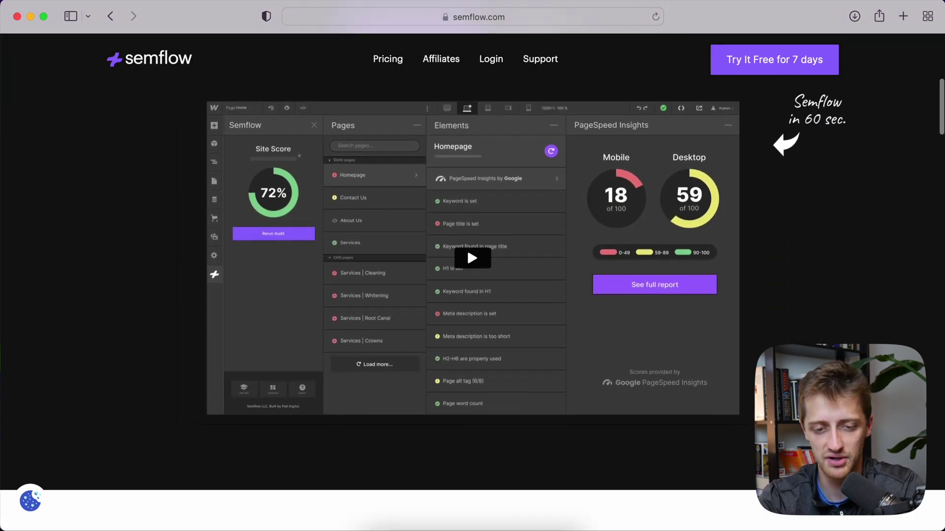
scroll(472, 265, "down", 7)
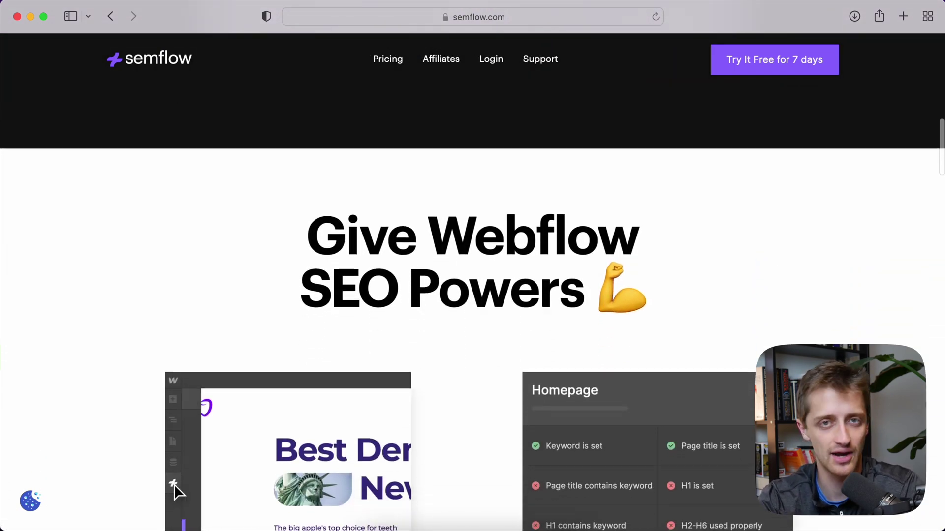
scroll(473, 266, "down", 5)
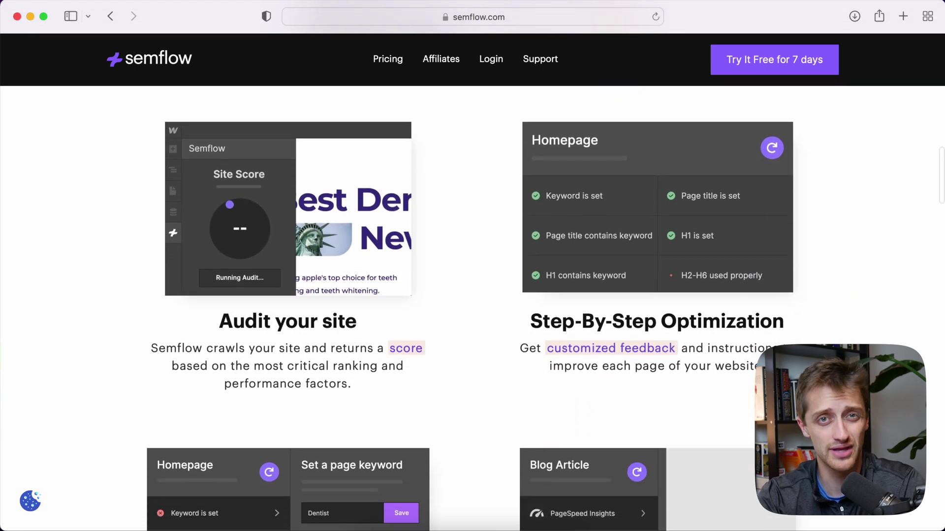
scroll(472, 266, "down", 4)
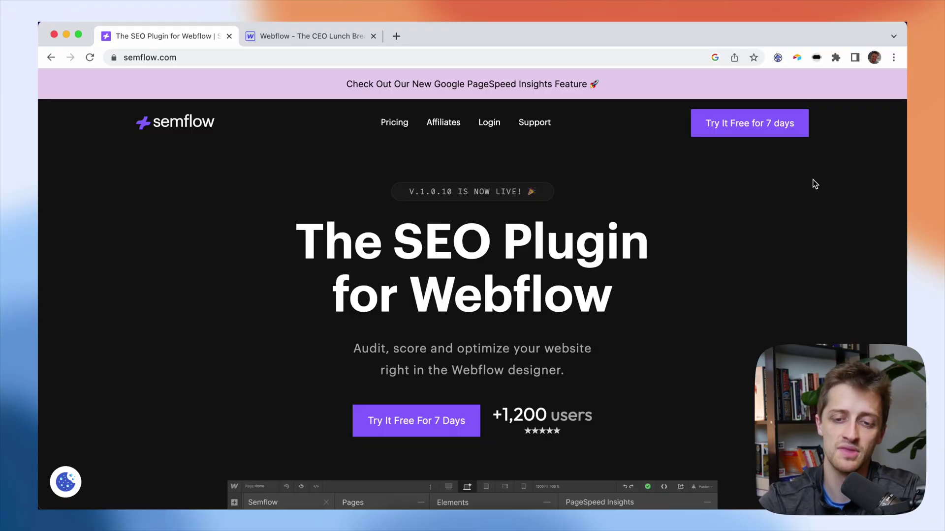
left_click(768, 126)
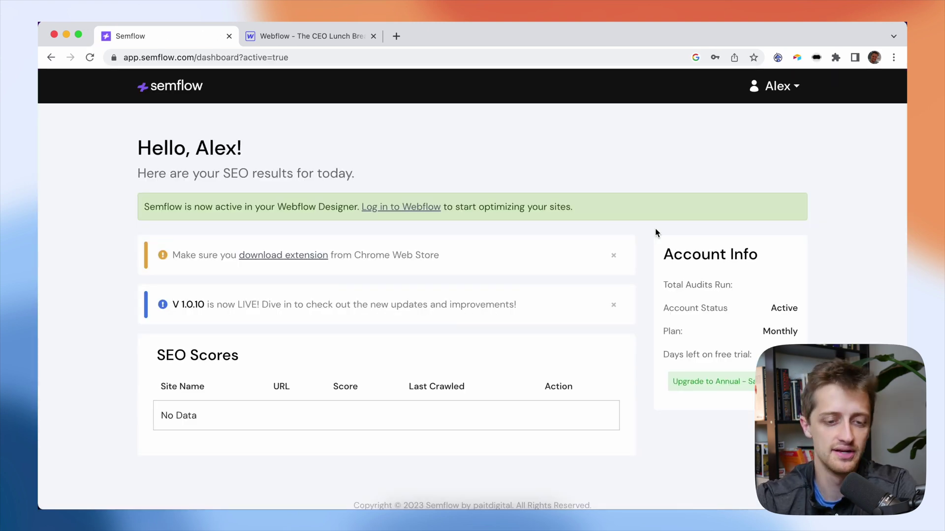
Add the Semflow extension to Chrome from its Web Store page
left_click(305, 255)
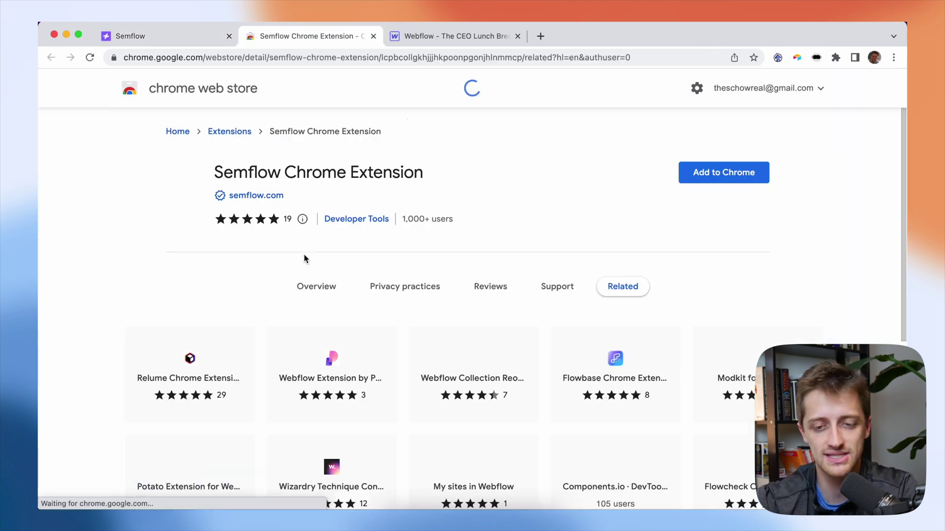
left_click(693, 181)
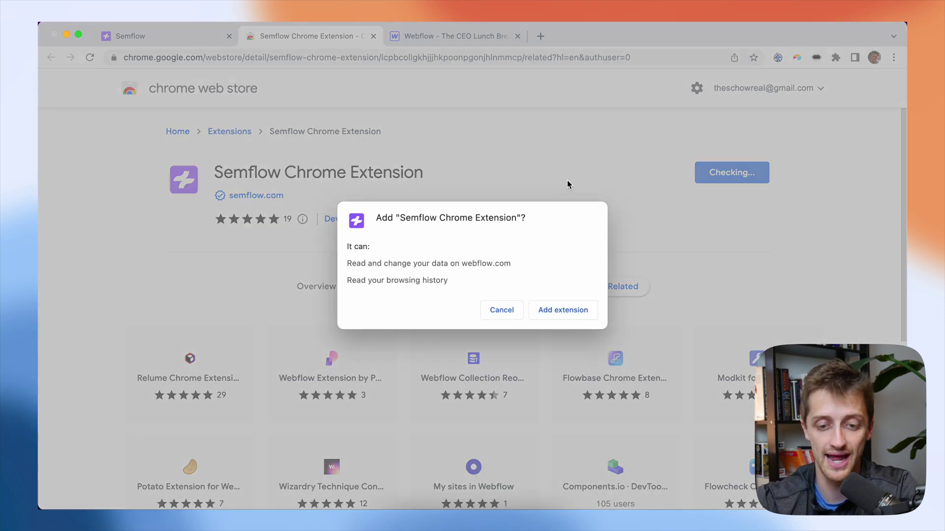
left_click(558, 308)
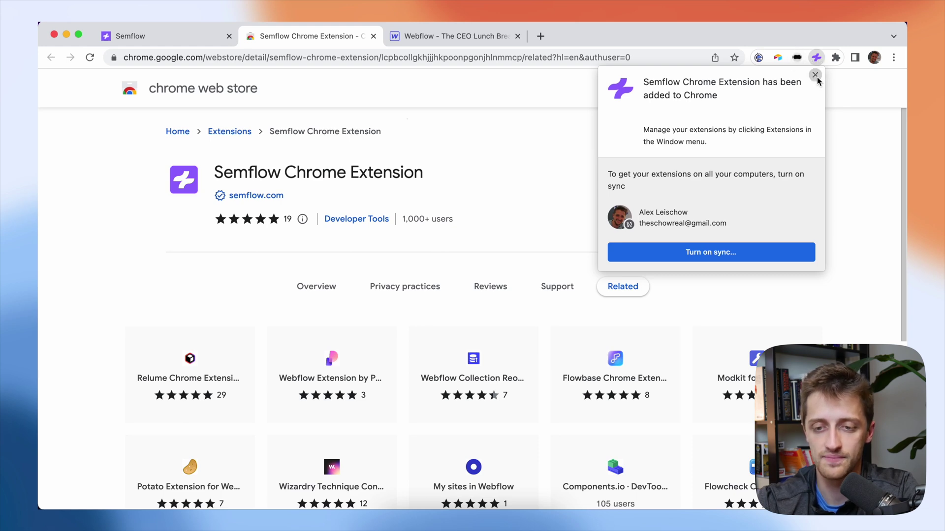
Pin Semflow in the extensions menu and return to the CEO Lunch Break Webflow project
left_click(814, 75)
left_click(836, 57)
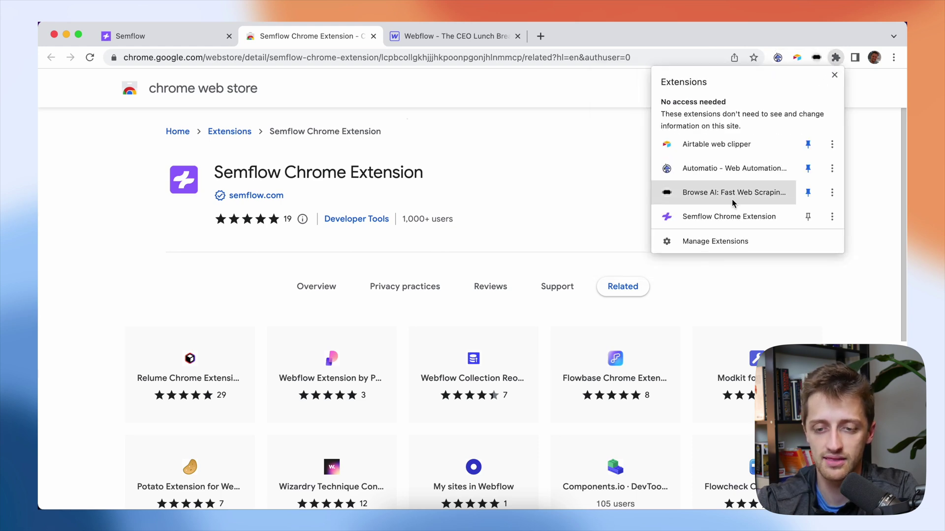
left_click(807, 217)
left_click(626, 212)
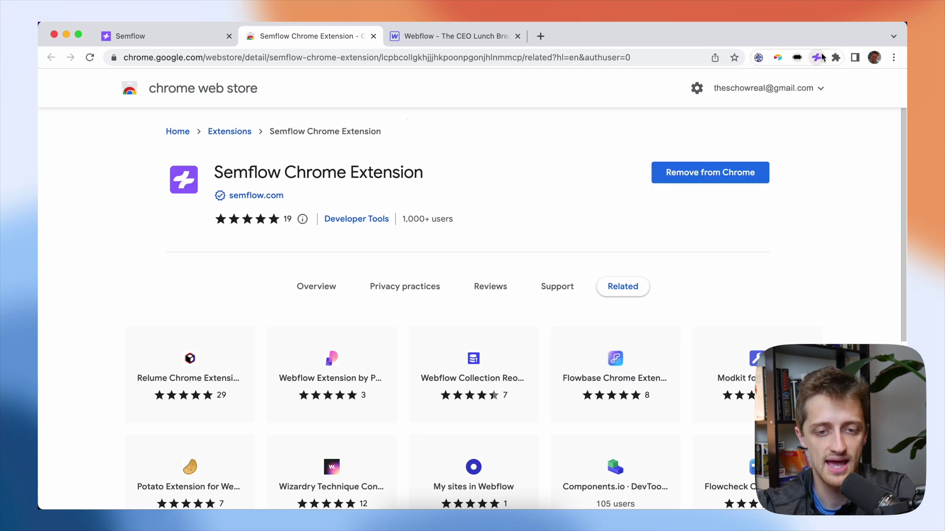
left_click(415, 36)
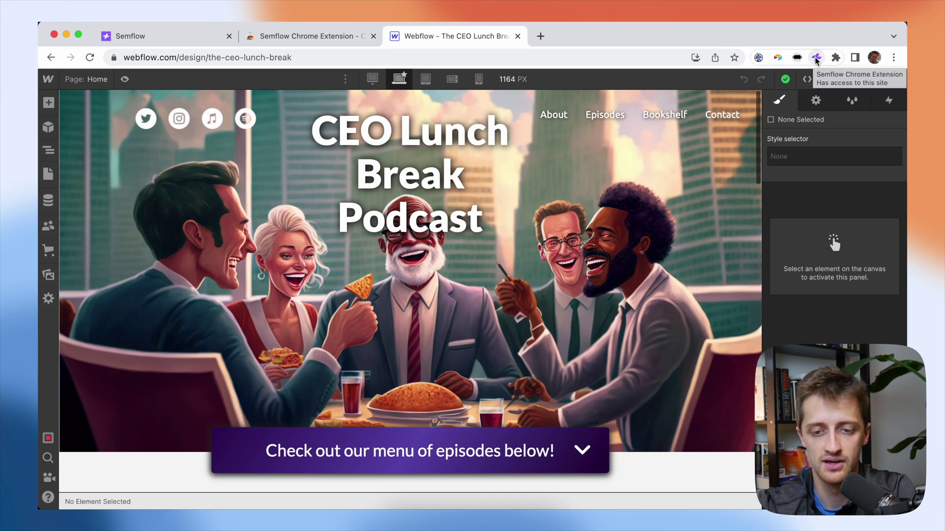
Log in to the Semflow extension with the account password, then reload the Webflow Designer
left_click(816, 58)
type("••••••")
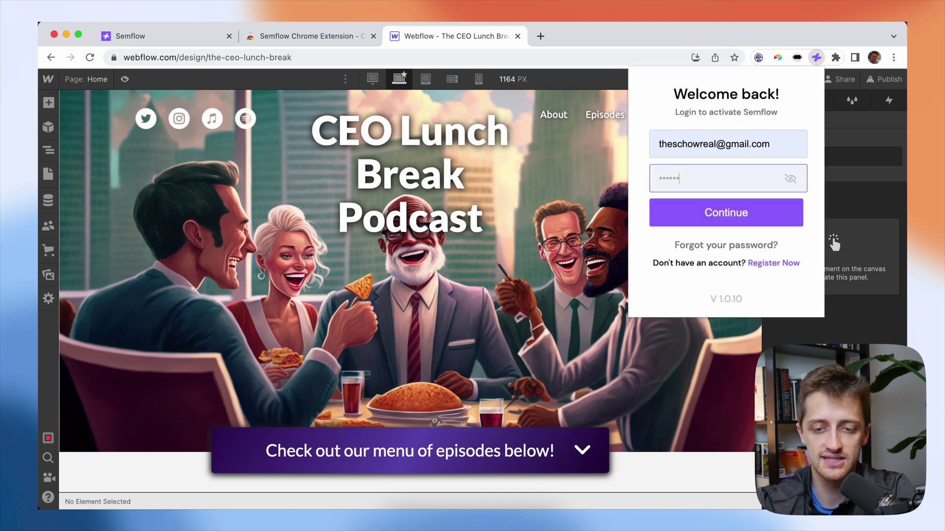
left_click(699, 216)
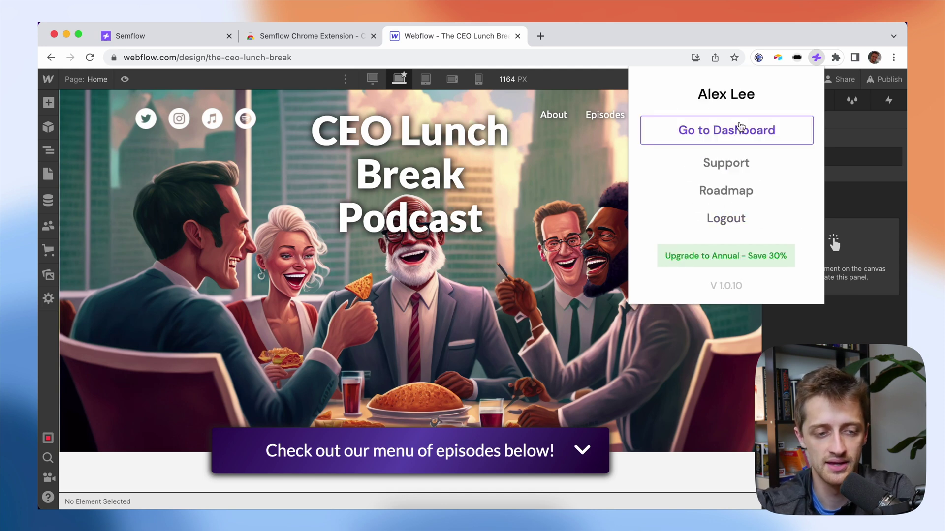
left_click(205, 190)
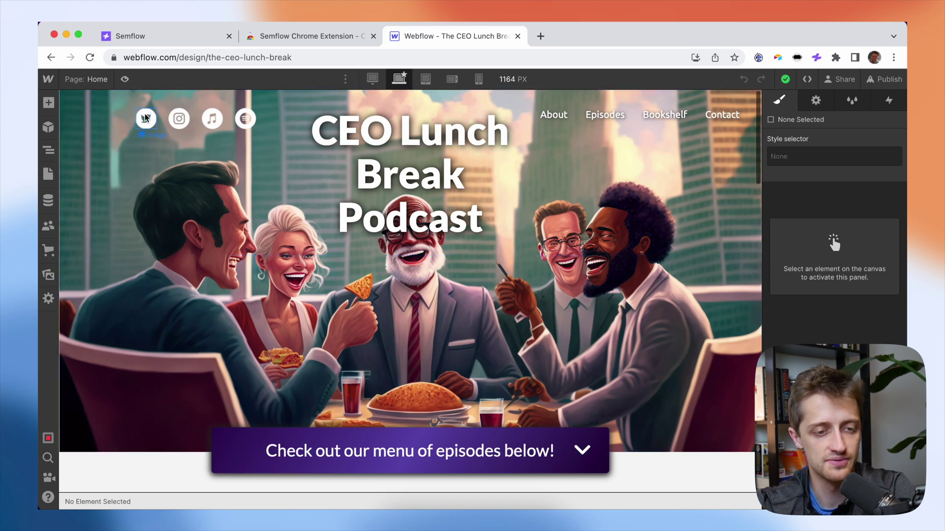
left_click(90, 57)
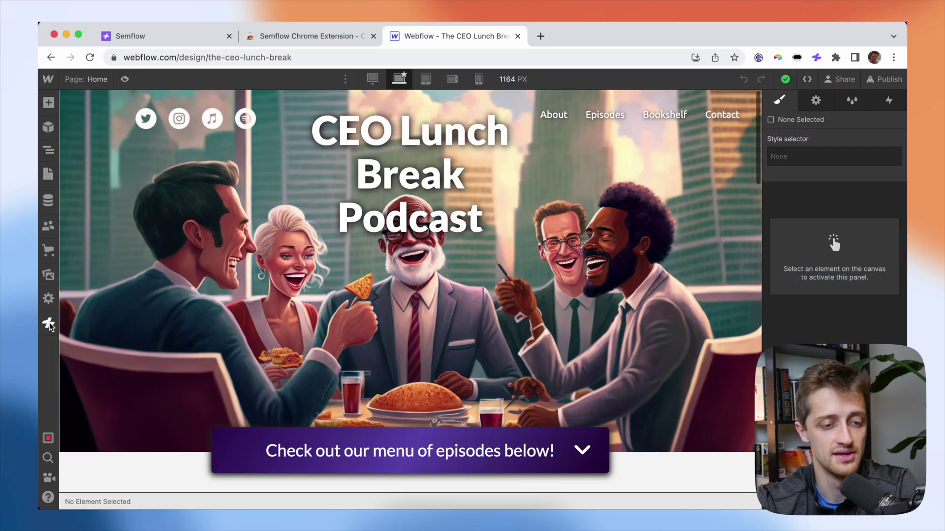
Launch Semflow from the designer sidebar and let the site audit finish at 32%
left_click(49, 324)
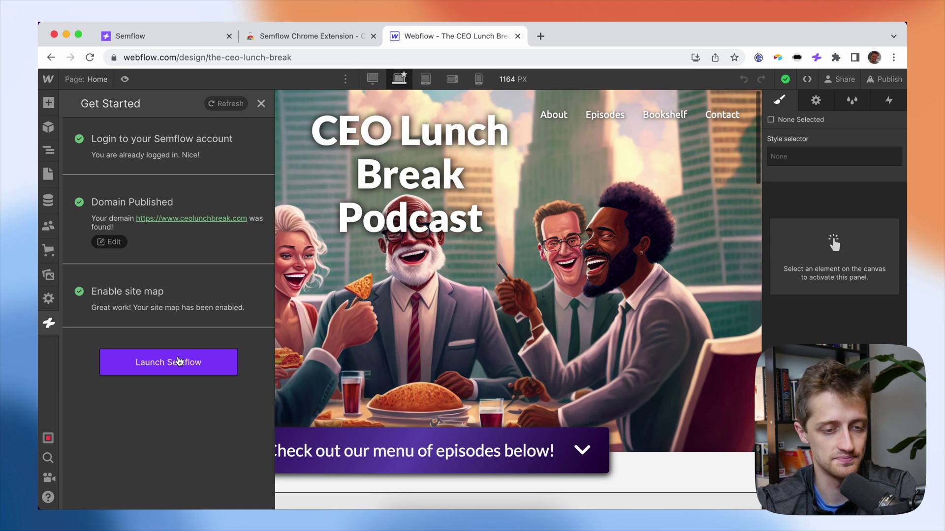
left_click(178, 362)
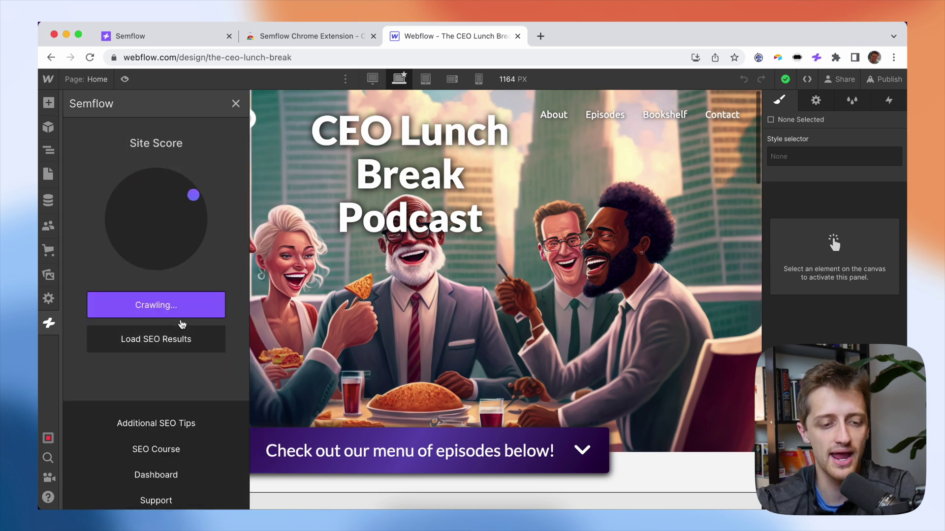
scroll(231, 219, "down", 1)
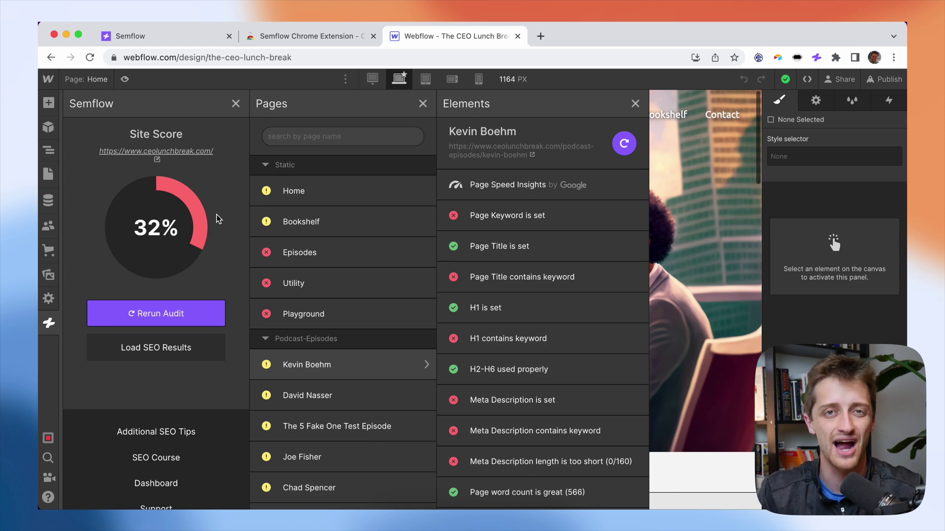
Select Home, then Episodes in Semflow's Pages list to show Episodes' failing Elements checks
left_click(364, 253)
left_click(362, 201)
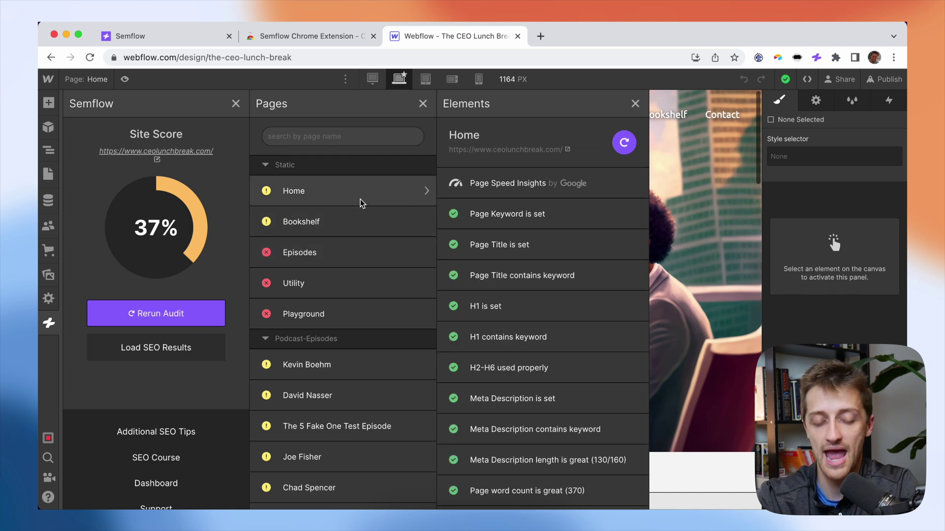
left_click(363, 253)
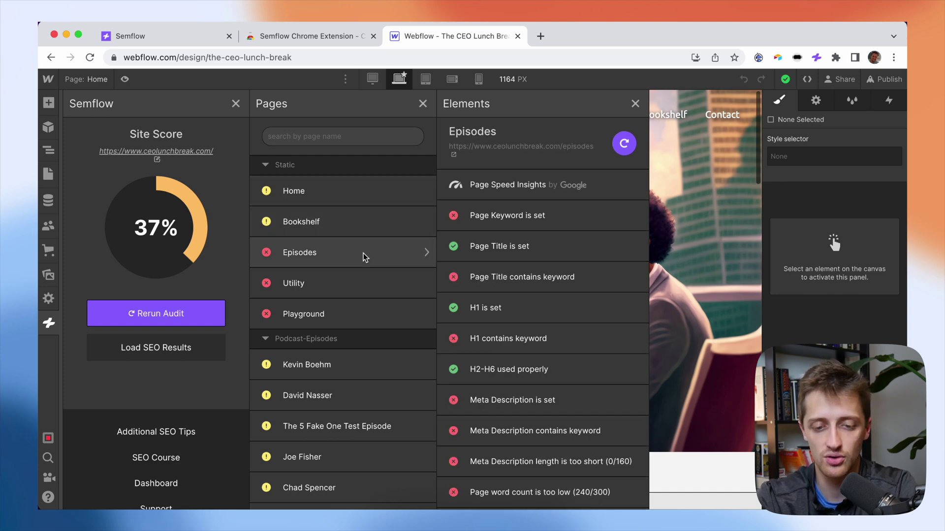
scroll(568, 305, "down", 3)
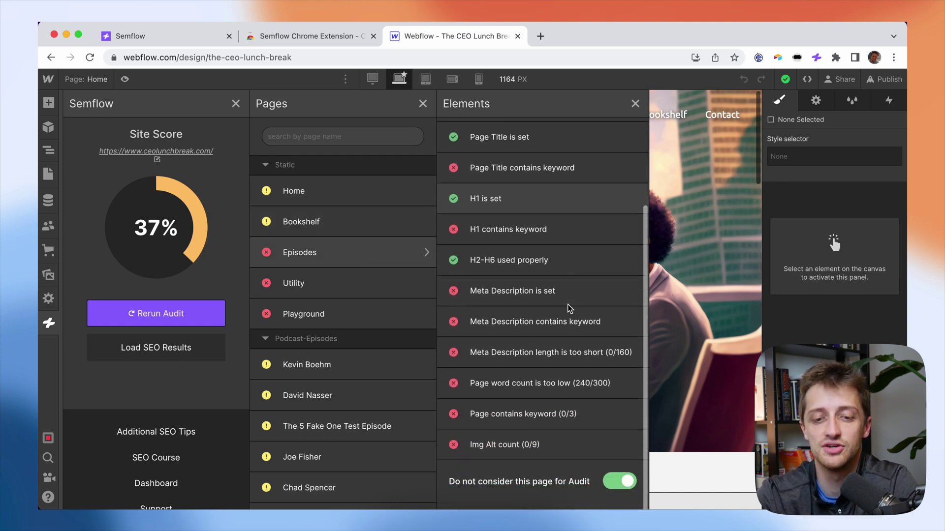
scroll(568, 305, "up", 3)
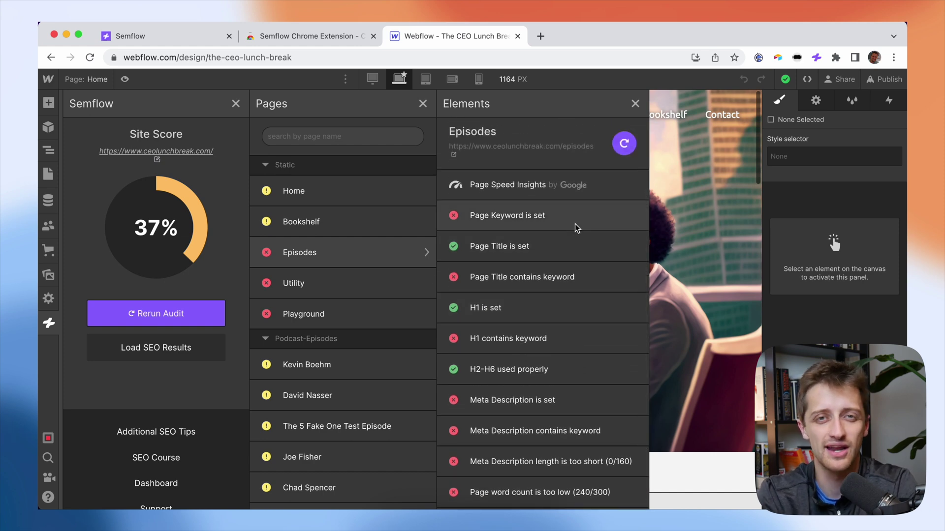
Set and save 'Podcast Episode List' as the Episodes page keyword
left_click(573, 216)
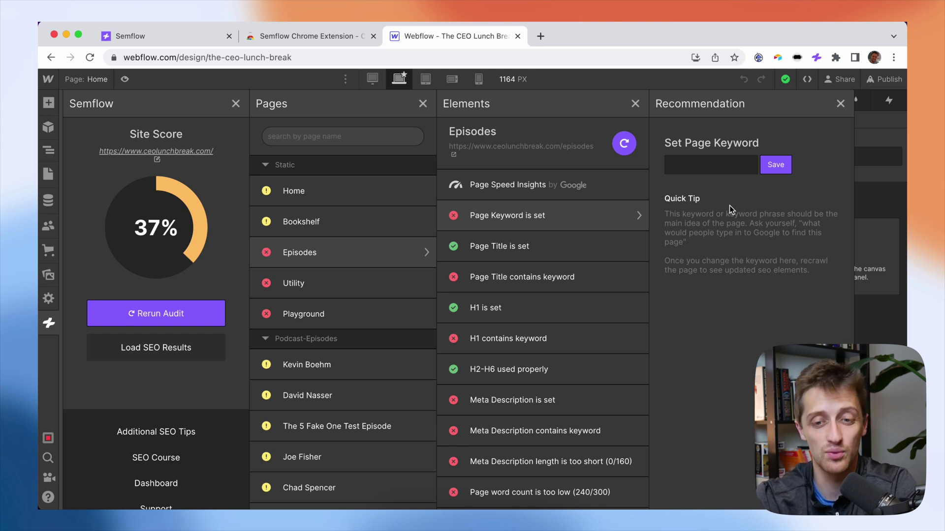
mouse_move(720, 243)
left_mouse_down()
mouse_move(745, 232)
mouse_move(675, 223)
mouse_move(709, 247)
left_mouse_up()
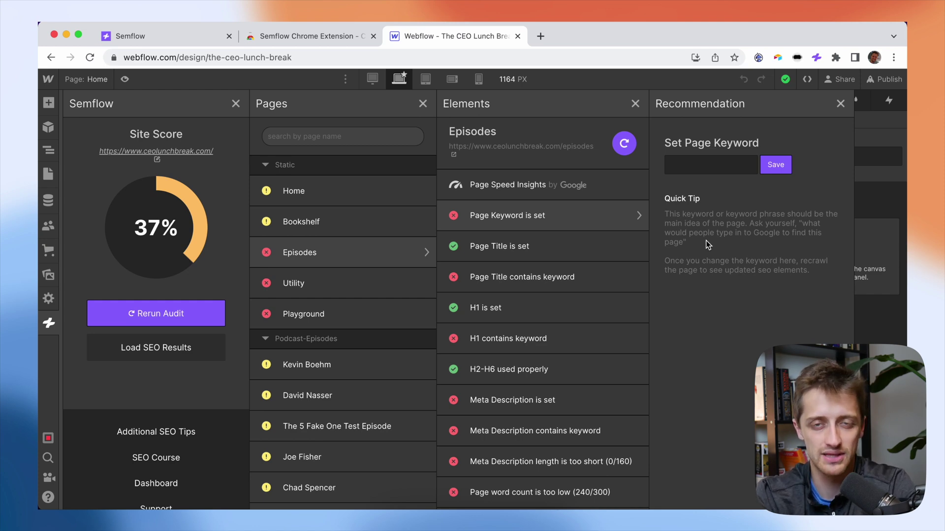
left_click(711, 165)
type("P")
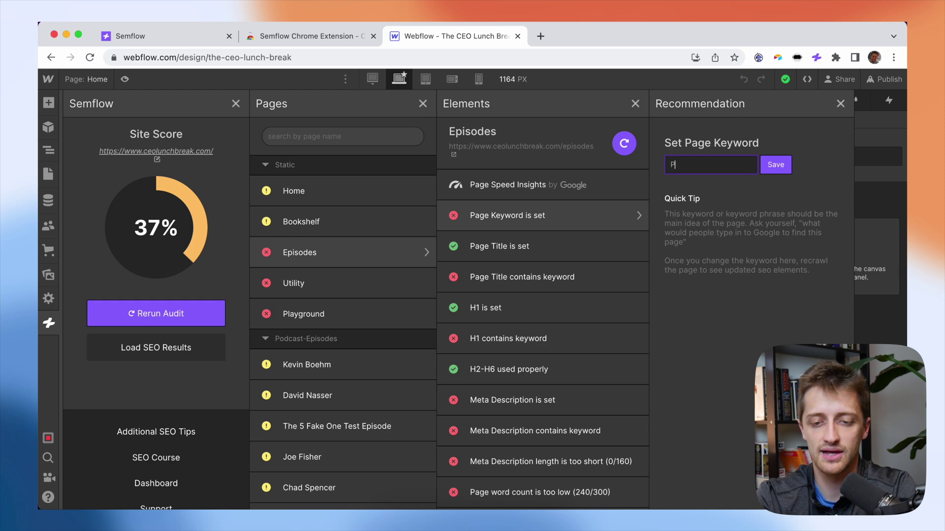
type("odcast Epis")
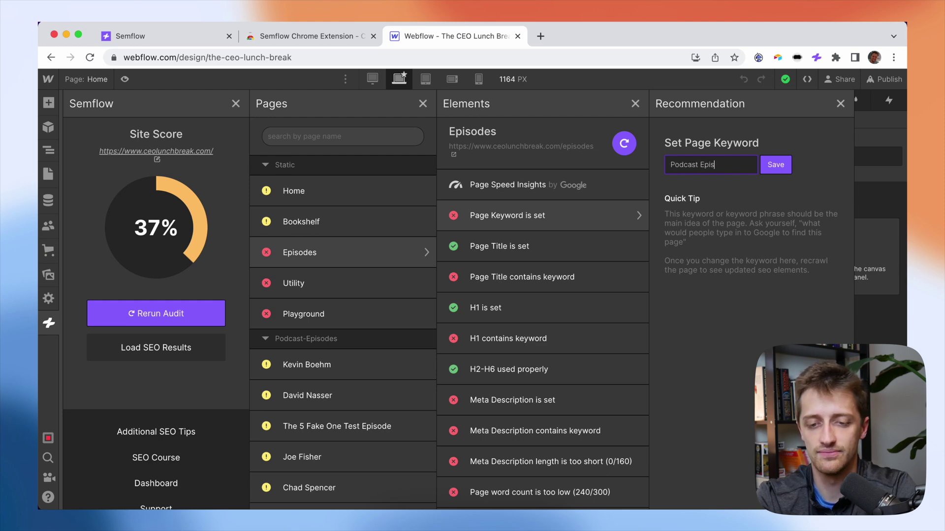
type("ode List")
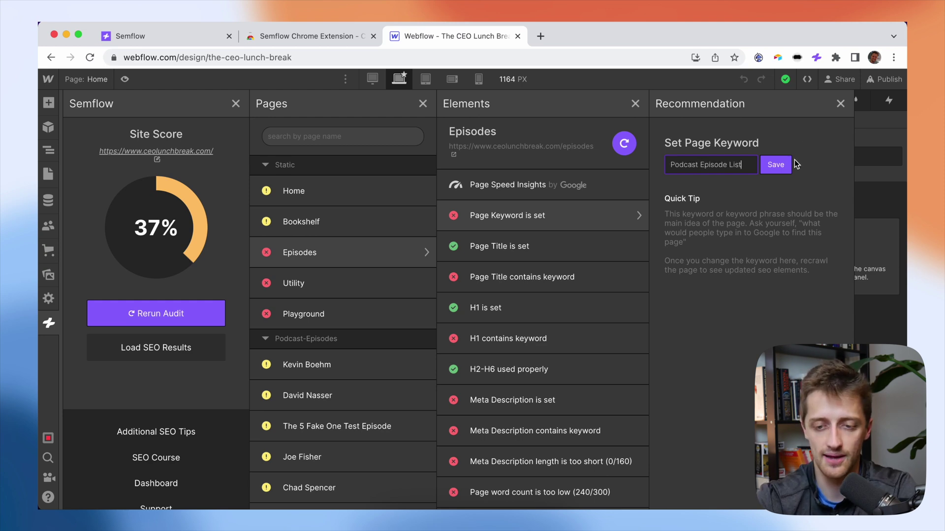
left_click(784, 168)
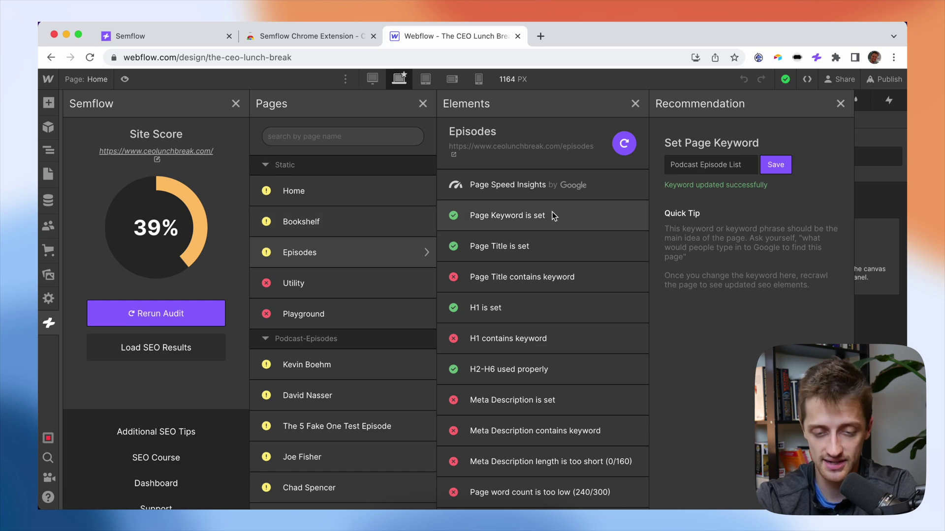
Review the Episodes Page Title checks, ending on the 'Page Title contains keyword' tip
left_click(554, 251)
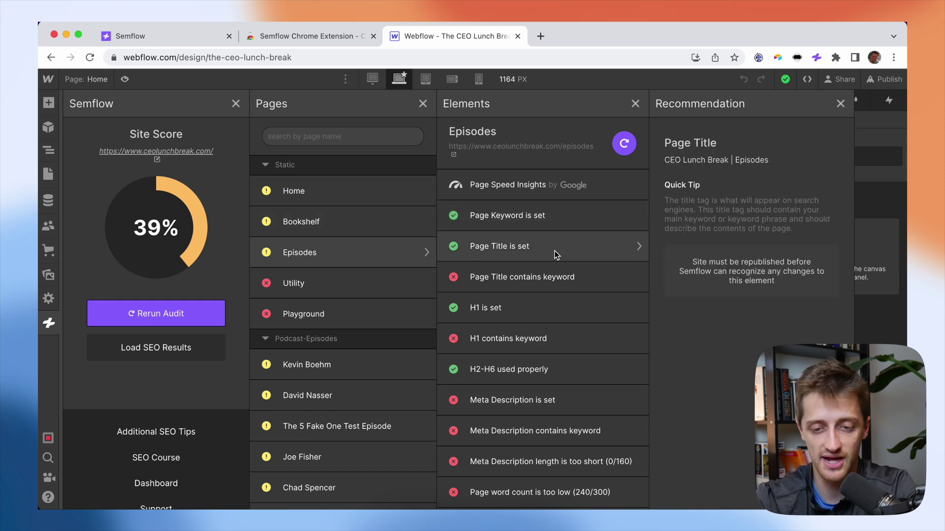
left_click(569, 278)
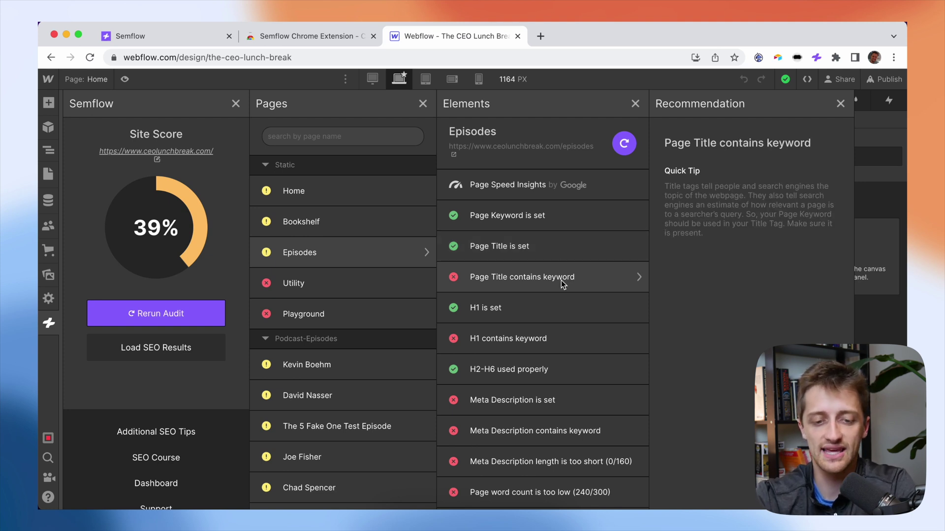
left_click(545, 218)
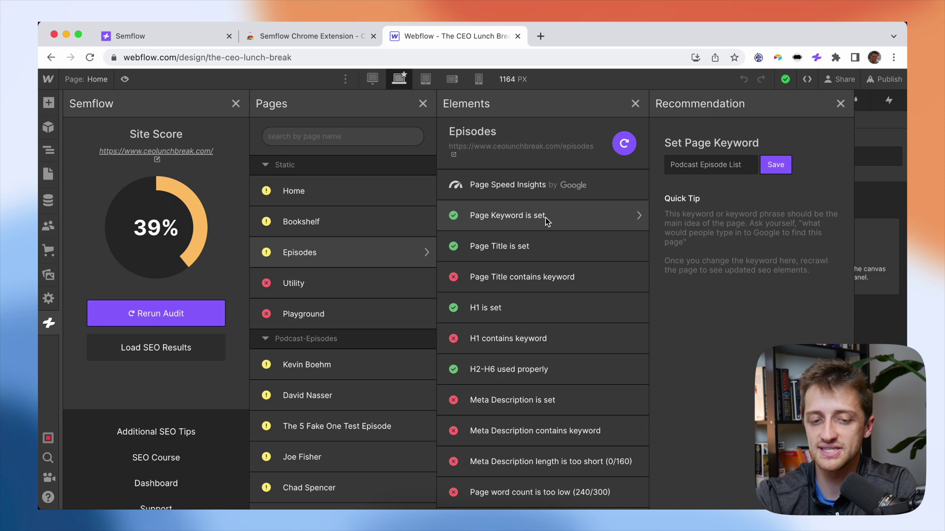
left_click(555, 274)
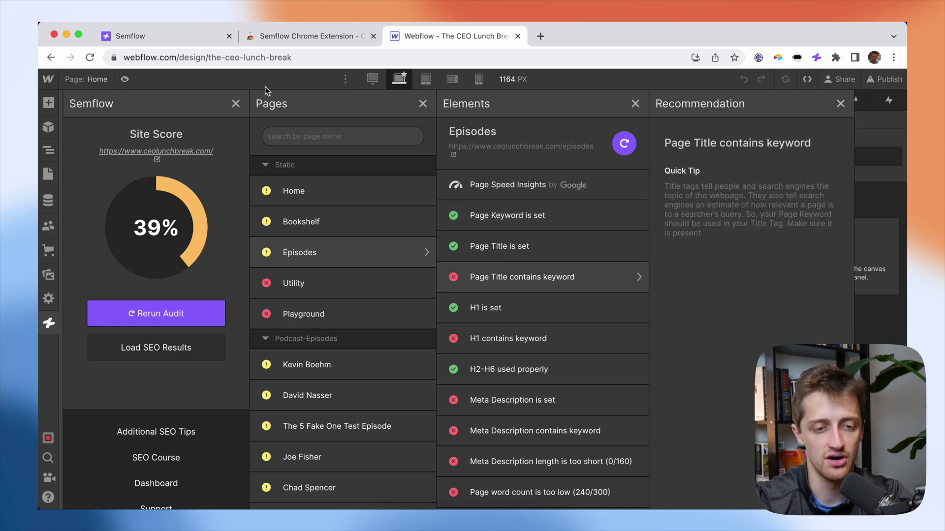
Close Semflow and open the Episodes page settings, scrolled to SEO Settings
left_click(235, 104)
left_click(94, 79)
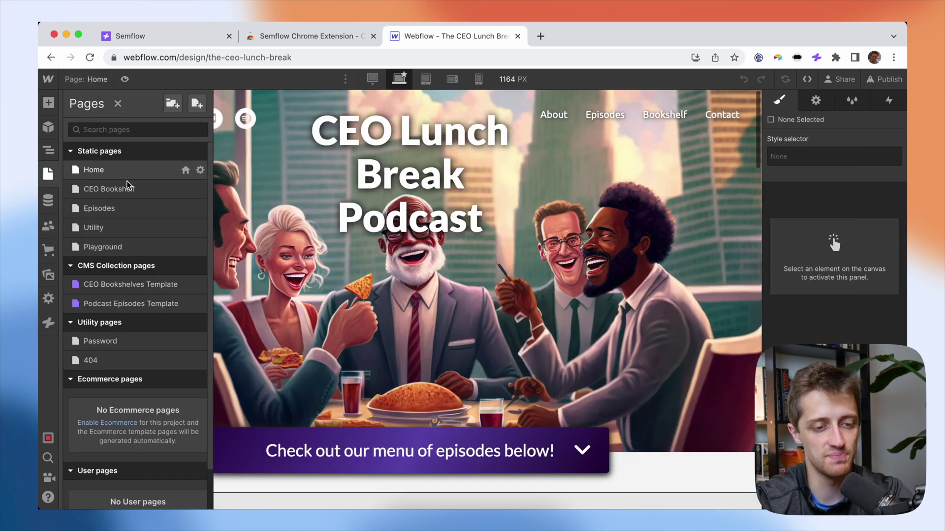
left_click(99, 209)
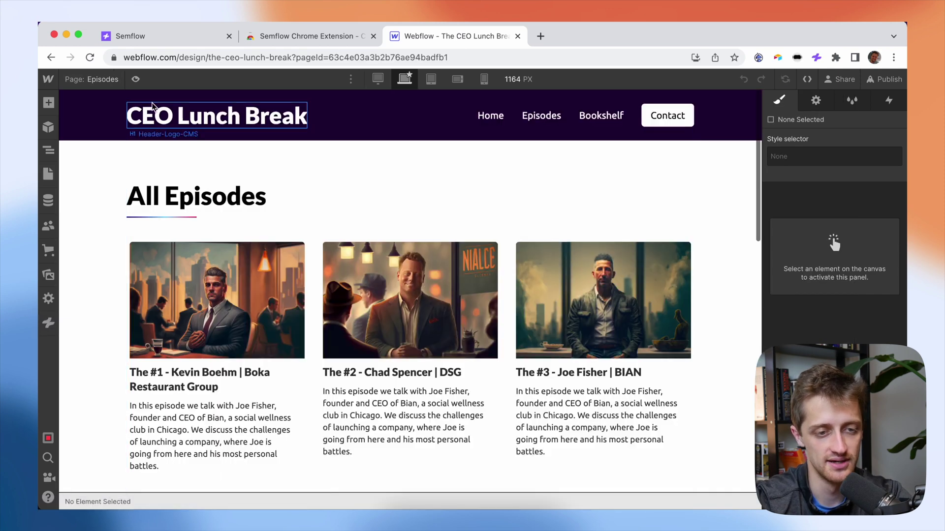
left_click(111, 80)
left_click(200, 208)
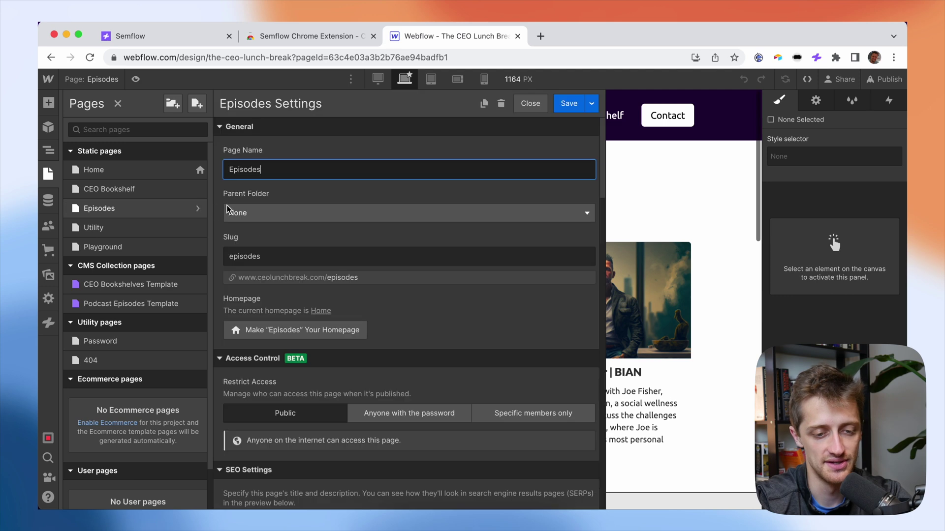
scroll(289, 329, "down", 2)
scroll(288, 329, "down", 7)
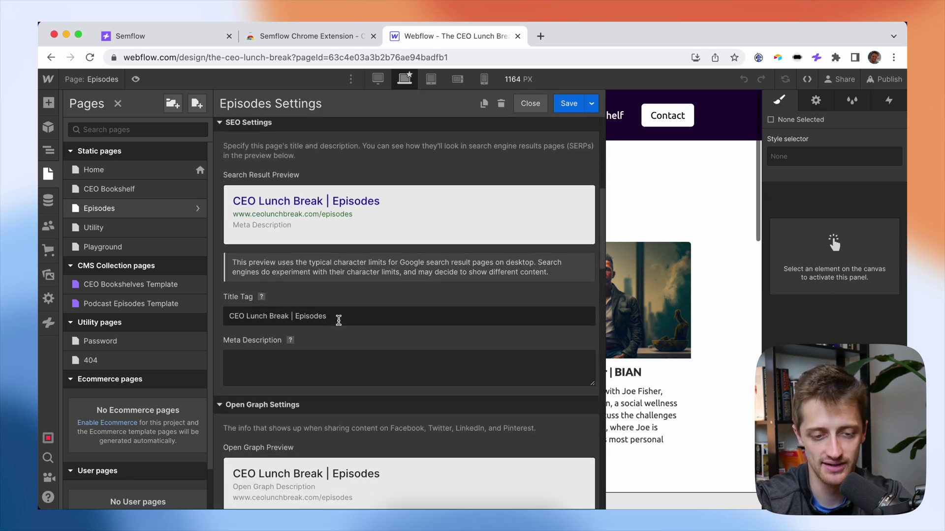
Replace 'Episodes' with 'Podcast Episode List' in the title tag, save, and publish
left_click(339, 320)
left_click_drag(340, 320, 299, 318)
type("Podcas")
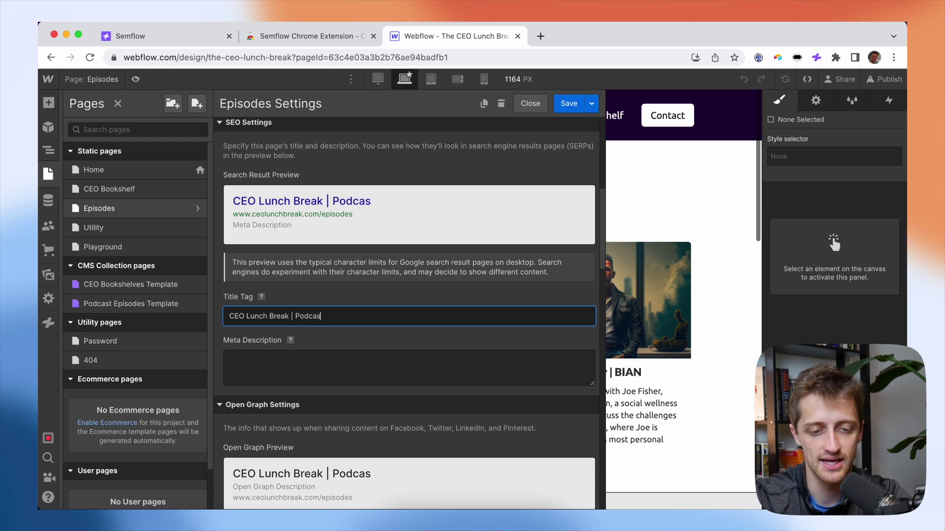
type("t Episode List")
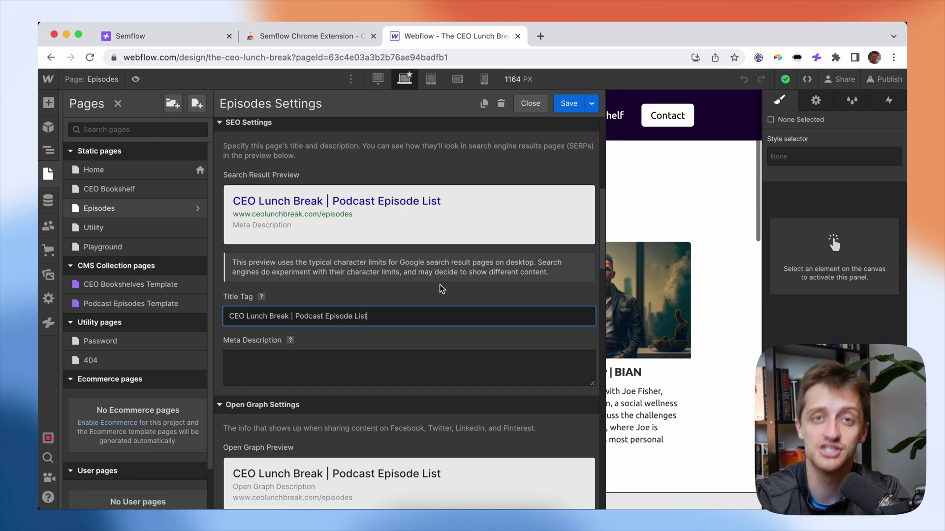
left_click(569, 103)
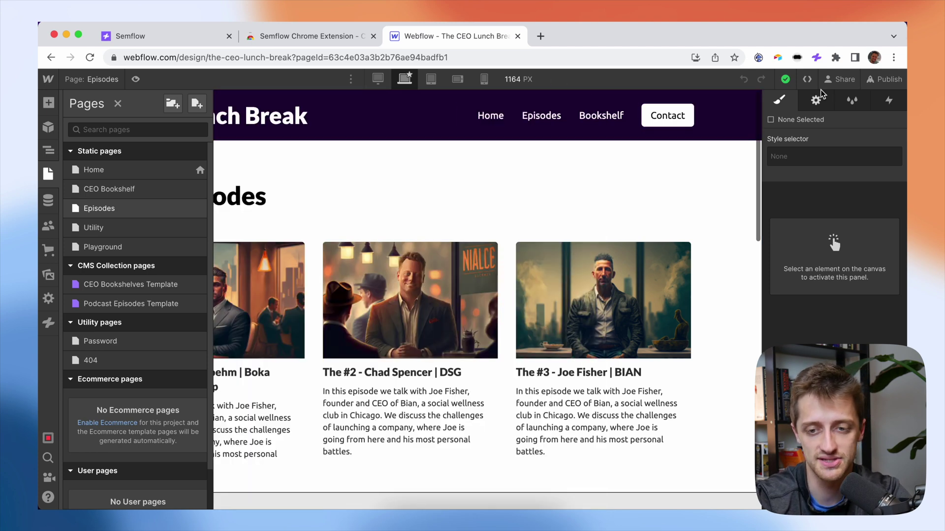
left_click(884, 78)
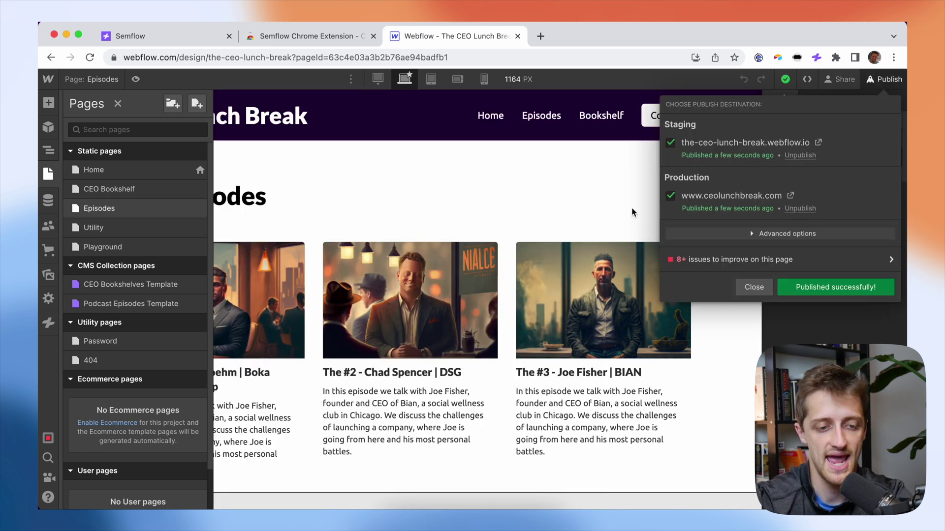
Reopen Semflow and rerun the audit so Episodes passes 'Page Title contains keyword'
left_click(52, 323)
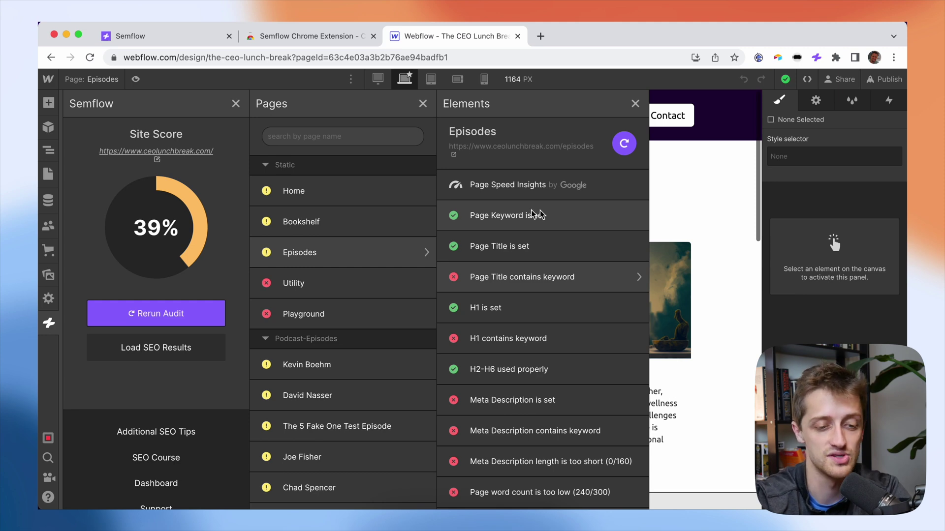
left_click(208, 315)
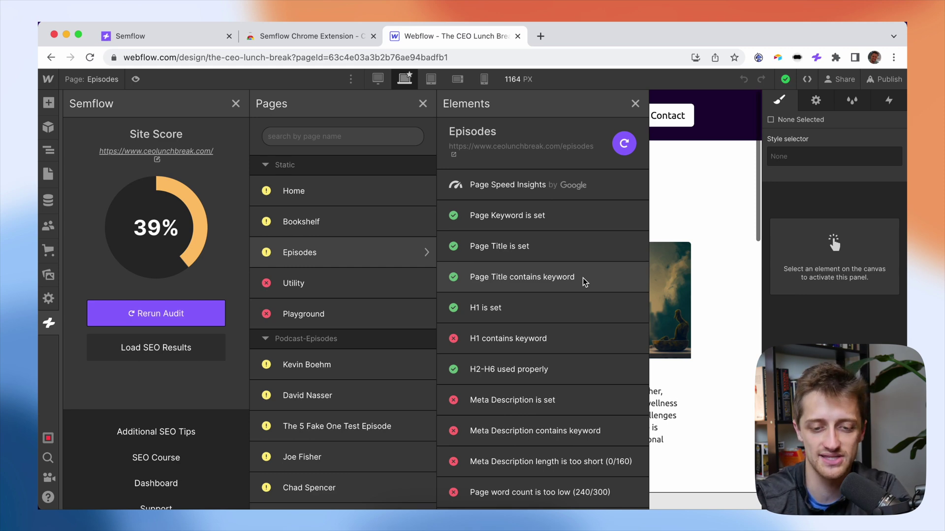
scroll(583, 277, "down", 5)
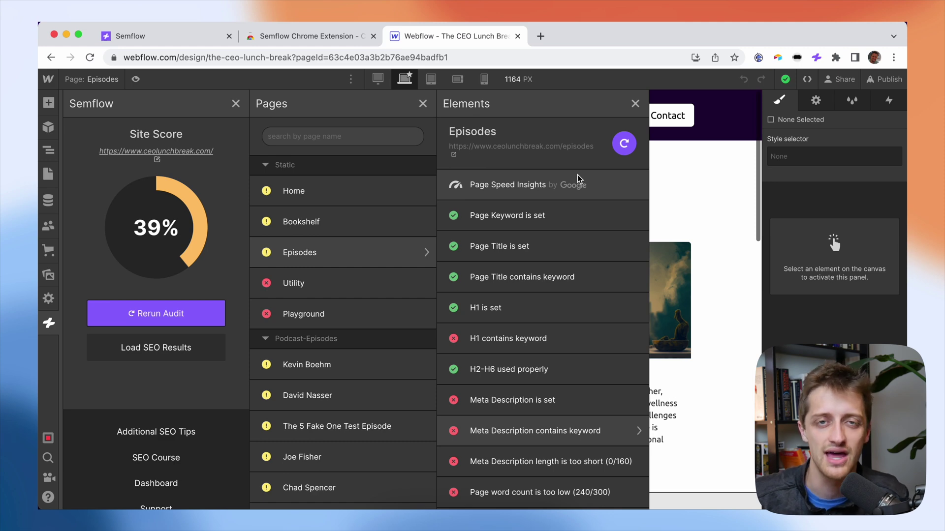
left_click(685, 250)
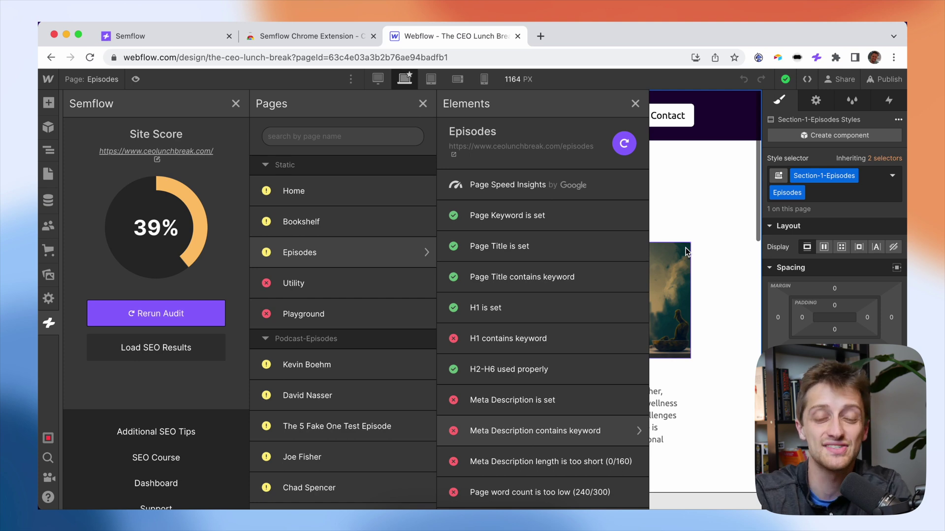
Close Semflow and select the full All Episodes heading text, then deselect it
left_click(311, 194)
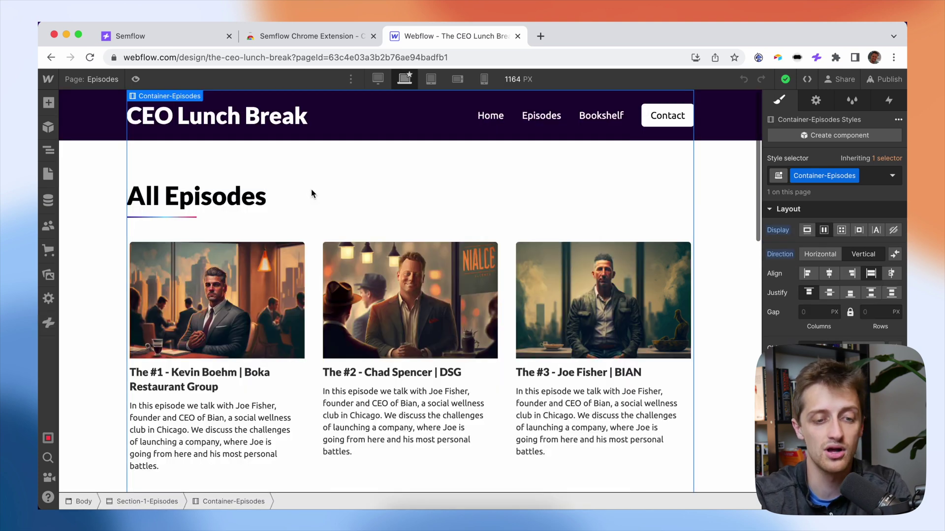
left_click(257, 198)
double_click(257, 198)
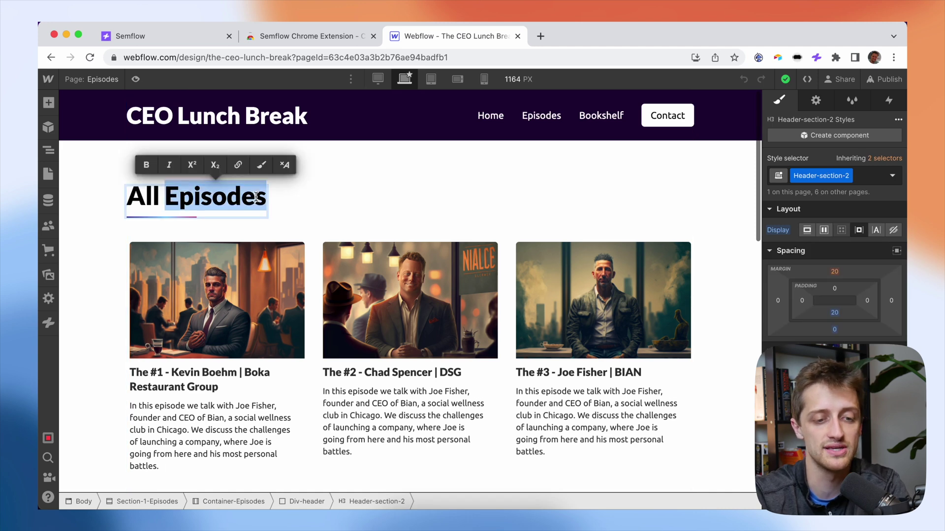
triple_click(257, 198)
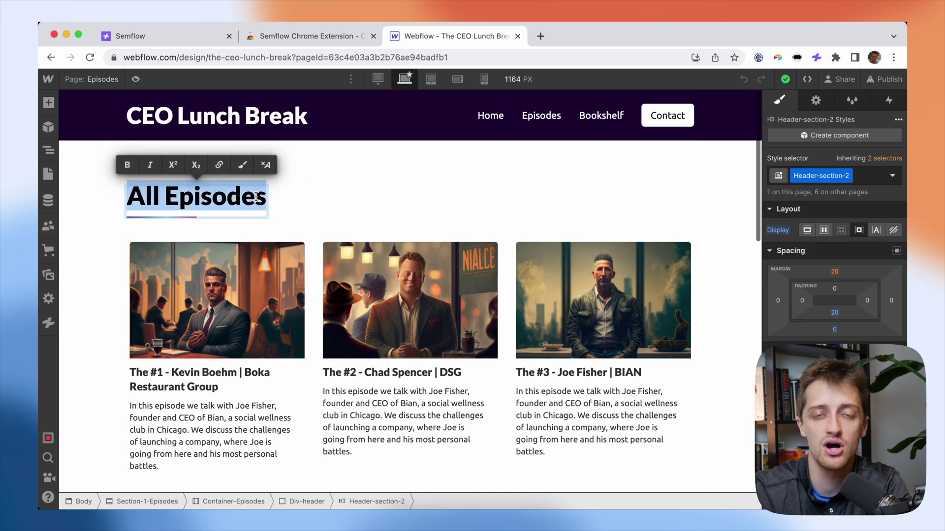
left_click(111, 274)
Reopen Semflow and scroll to the Episodes page's PageSpeed Insights details
left_click(49, 323)
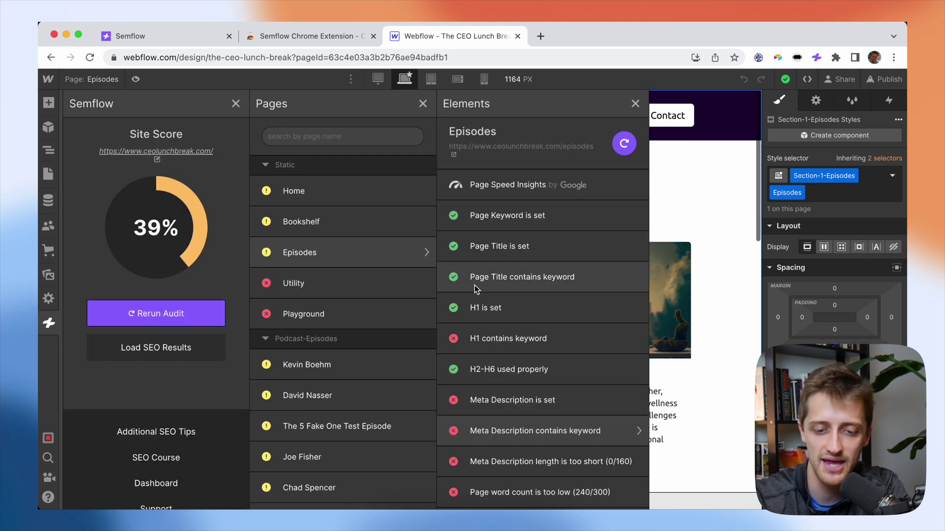
scroll(515, 360, "down", 2)
scroll(514, 363, "down", 2)
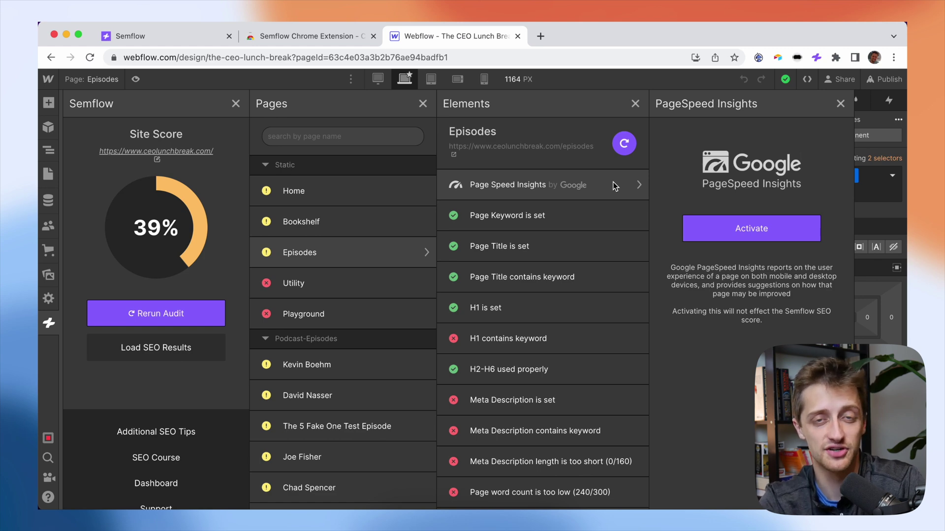
Review Semflow's Page Keyword and Page Title recommendations for the Episodes page
left_click(612, 183)
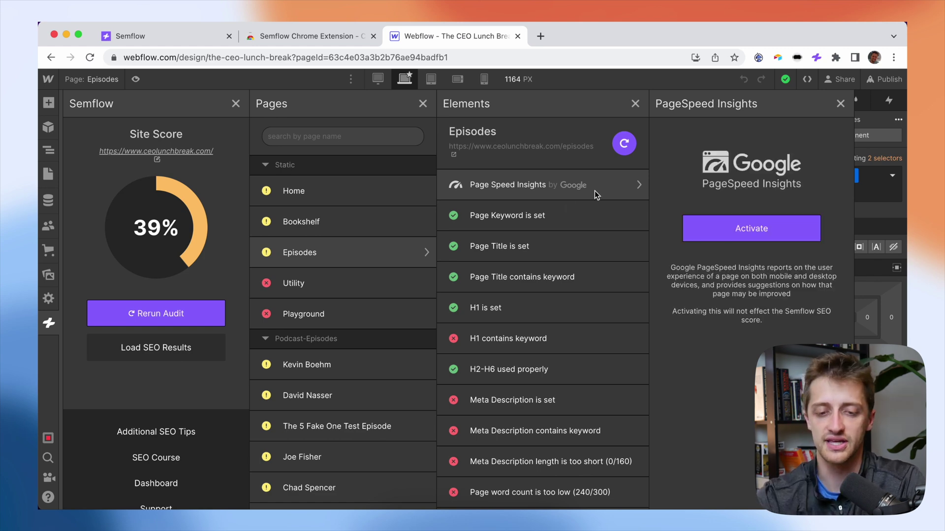
left_click(582, 215)
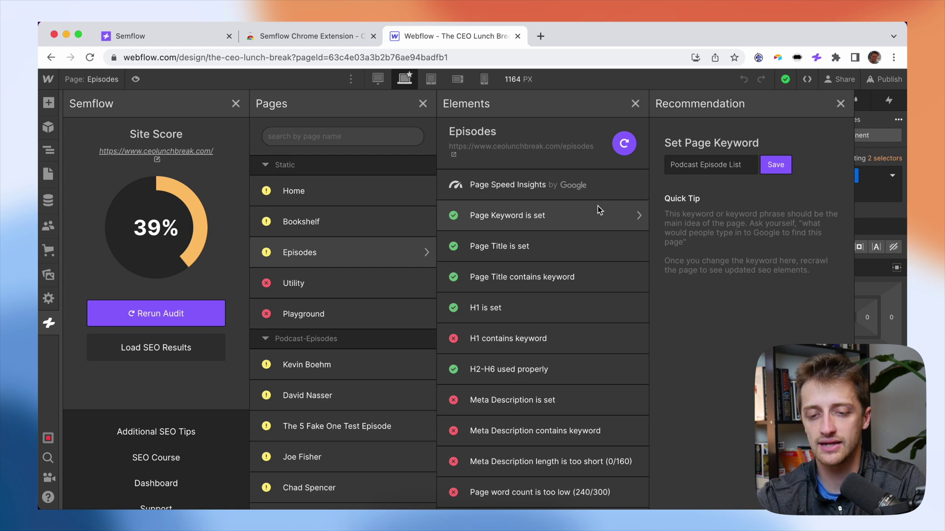
left_click(728, 164)
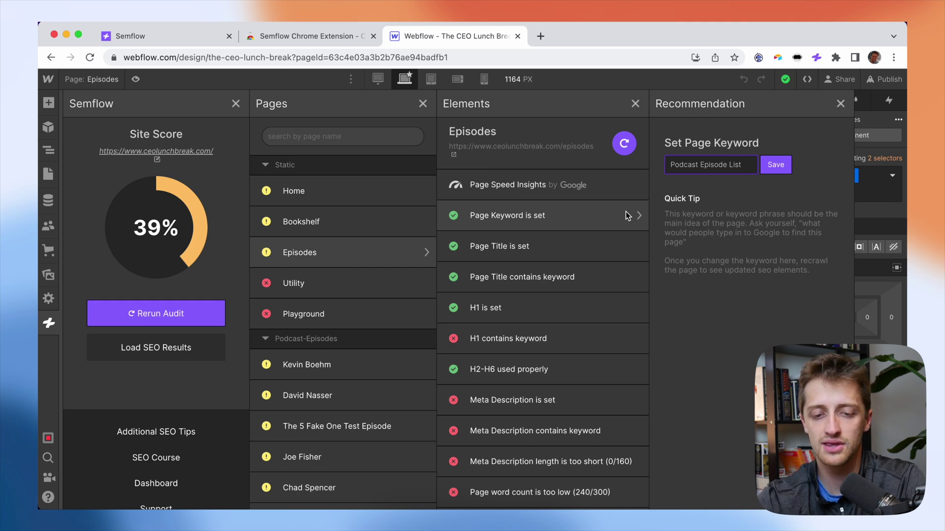
left_click(558, 243)
left_click(561, 278)
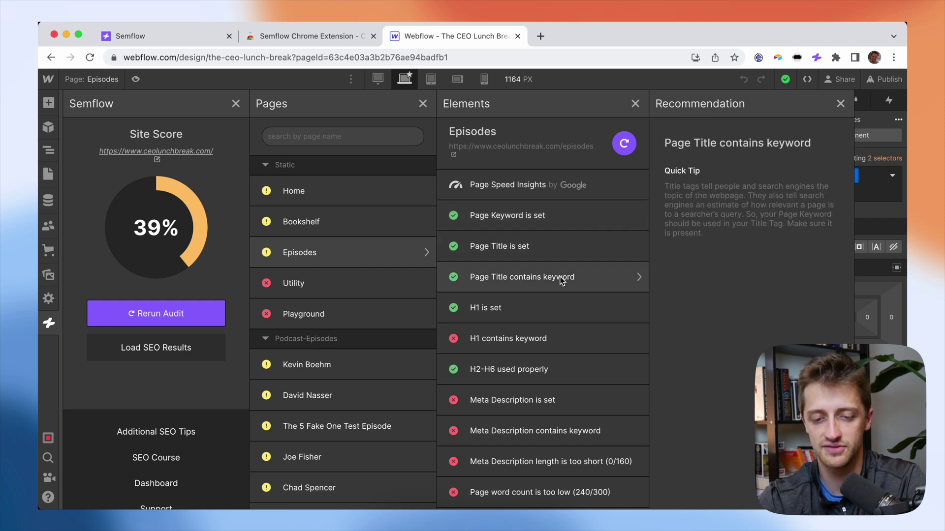
left_click(574, 216)
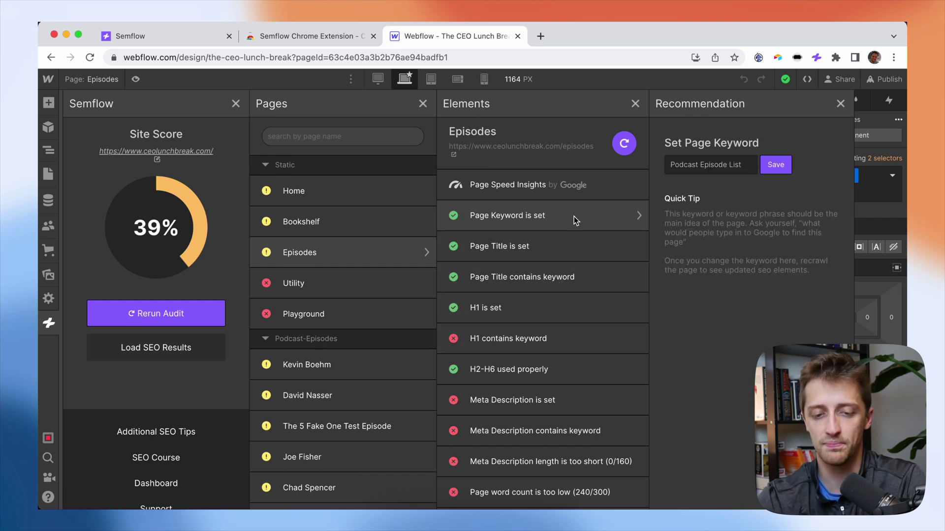
left_click(559, 248)
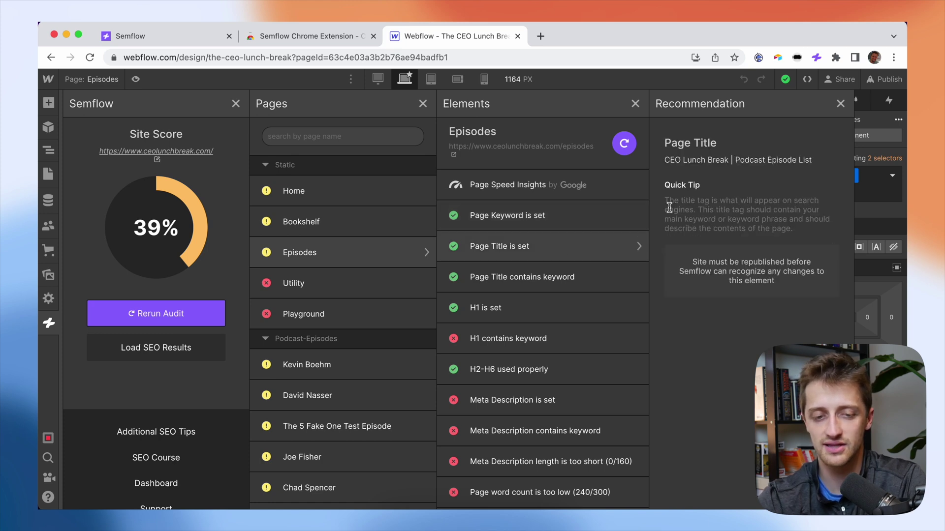
Verify the Episodes page settings Title Tag reads 'CEO Lunch Break | Podcast Episode List'
left_click(236, 104)
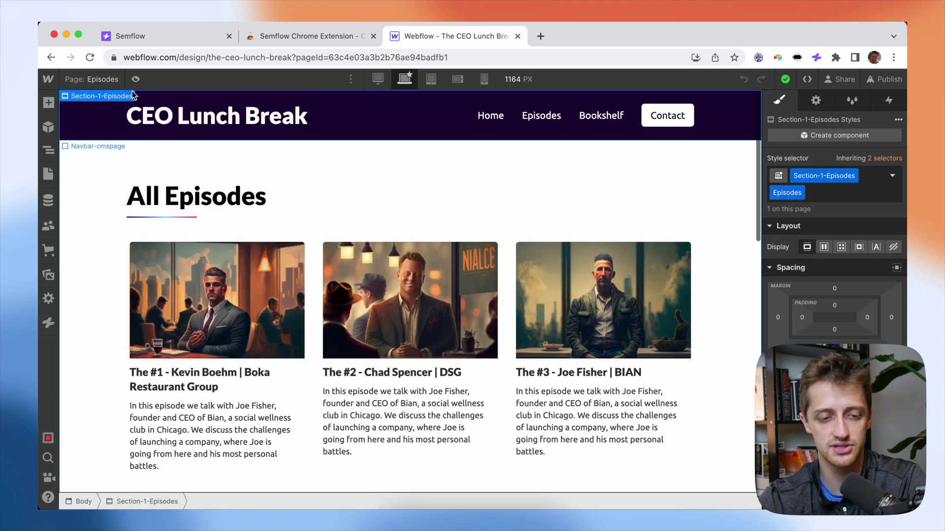
left_click(199, 209)
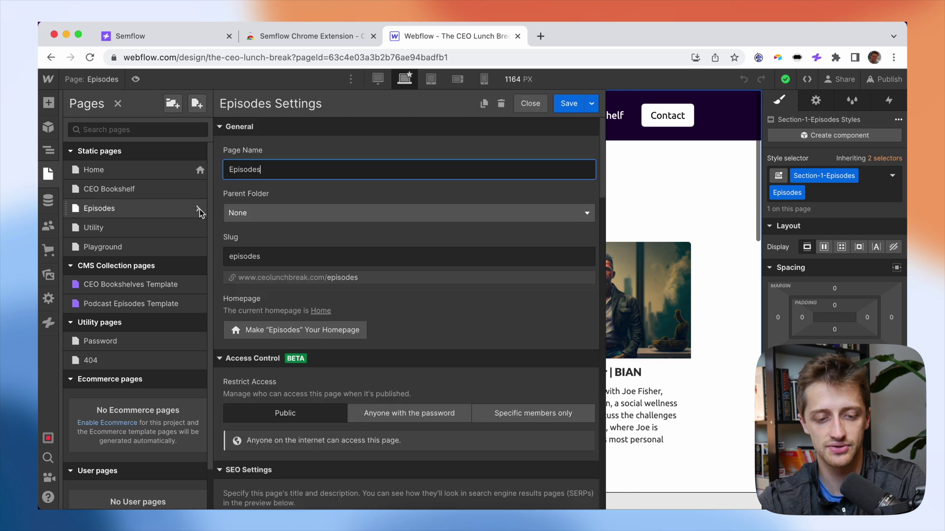
scroll(287, 313, "down", 3)
scroll(286, 313, "down", 3)
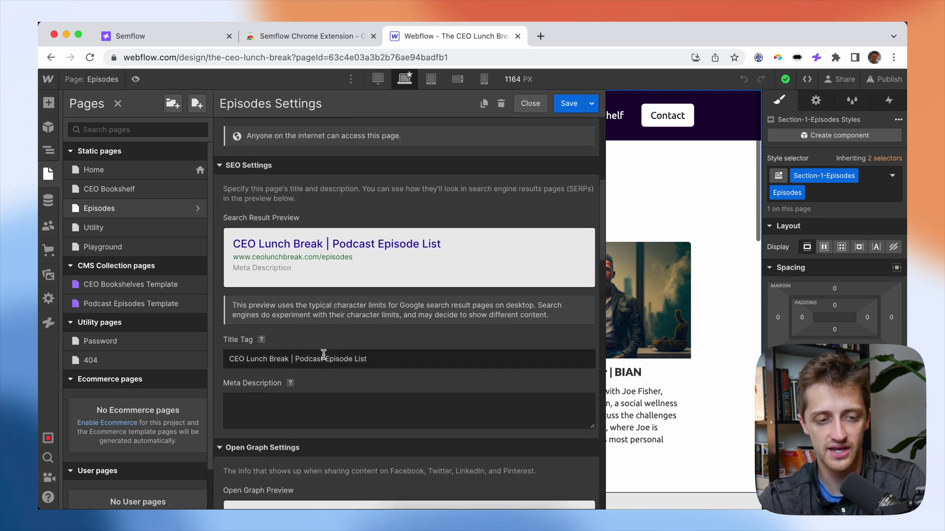
Reopen Semflow to view the saved Page Title and the 'Podcast Episode List' keyword
left_click(49, 323)
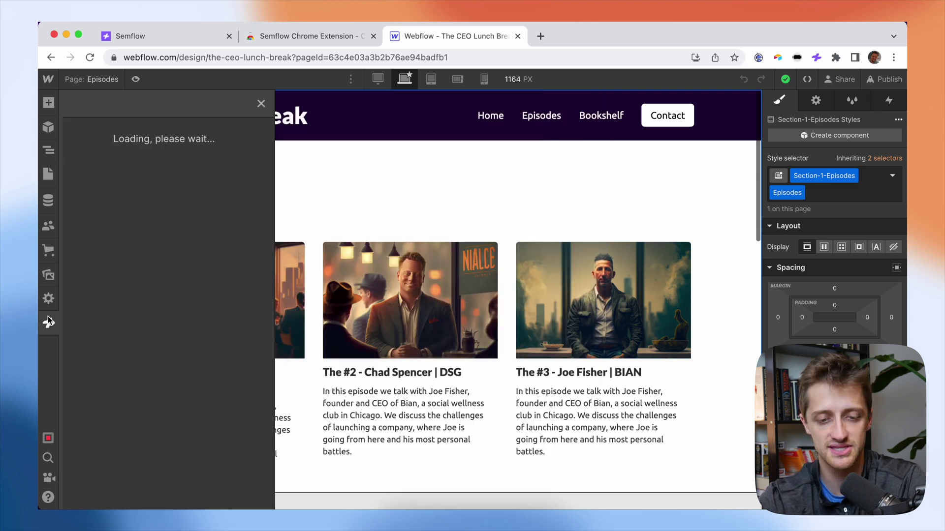
left_click(524, 248)
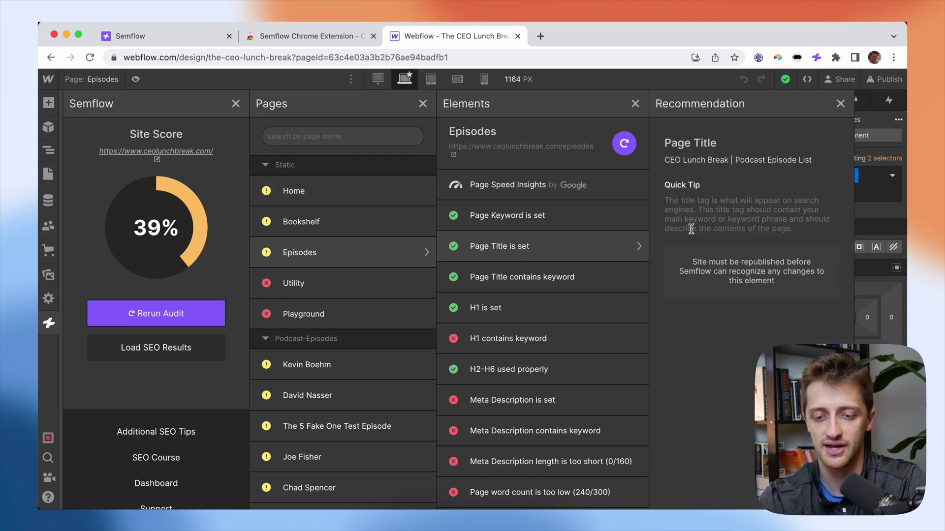
left_click(590, 221)
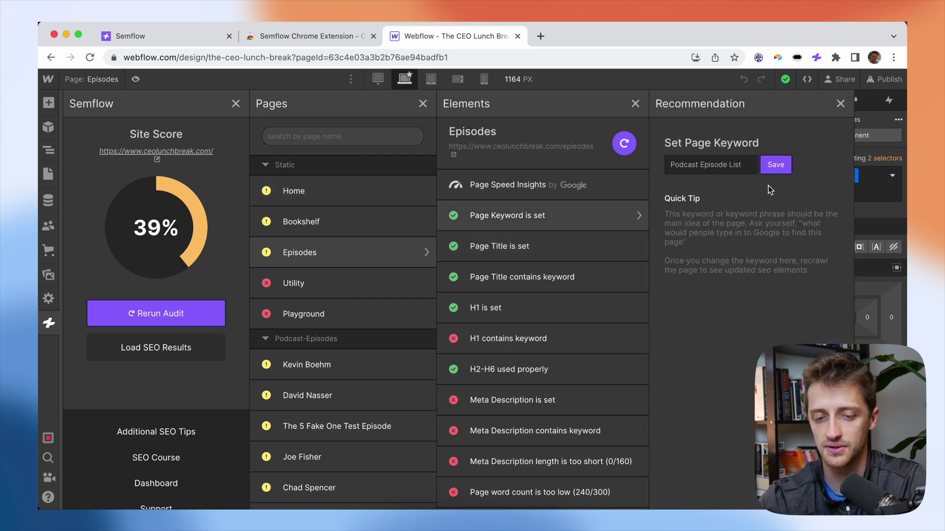
Show Semflow's Meta Description length tip for Episodes: 120–160 characters advised, currently 0/160
left_click(563, 256)
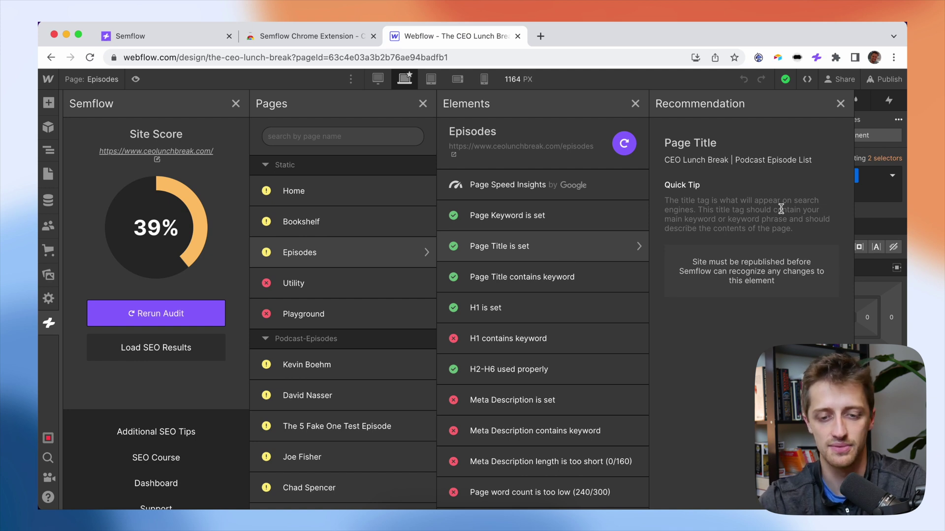
scroll(571, 384, "down", 3)
left_click(571, 385)
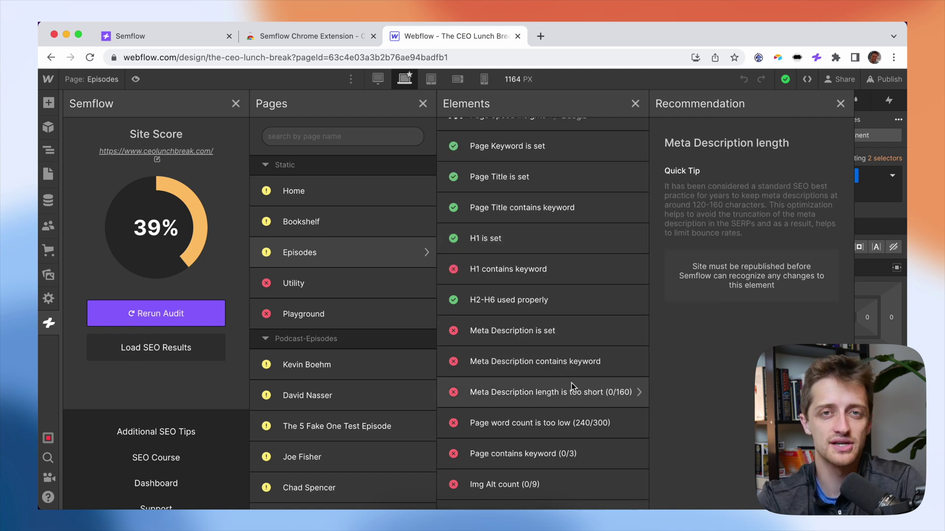